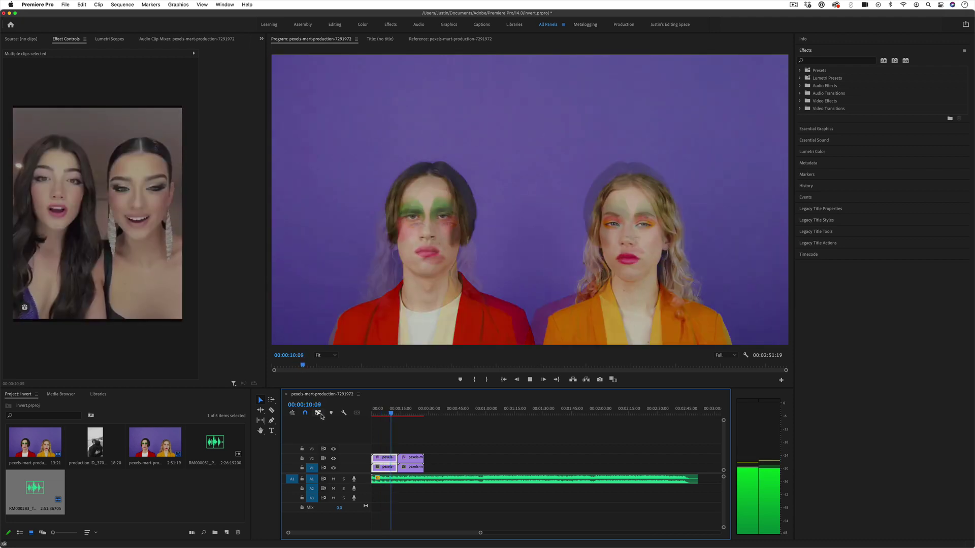
# Stop playback and marquee-select the existing video clips in the sequence
pyautogui.press('space')
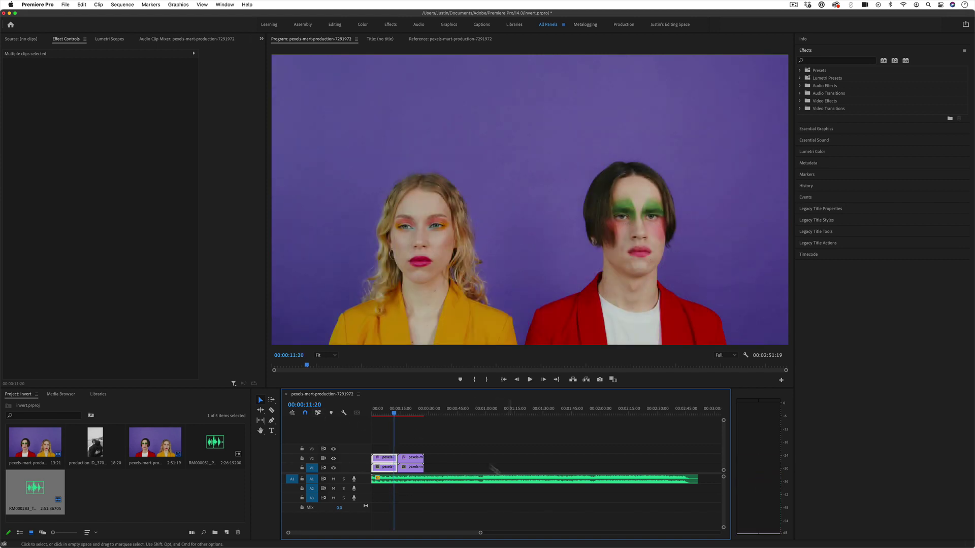
pyautogui.moveTo(458, 431); pyautogui.dragTo(372, 473)
# Delete the old video clips, place the purple-backdrop faces clip at the start of V1, and move the playhead to 00:00:04:00
pyautogui.press('Delete')
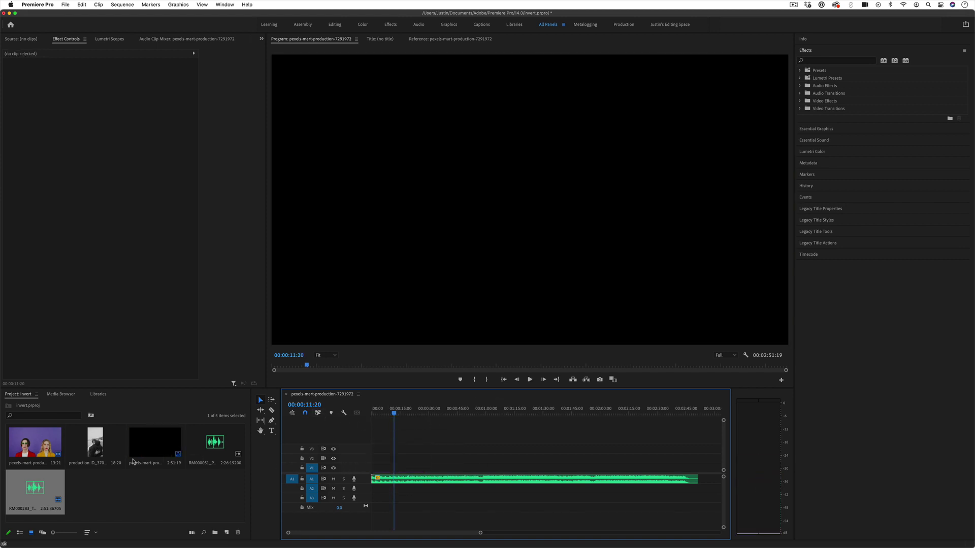
pyautogui.moveTo(34, 446); pyautogui.dragTo(381, 467)
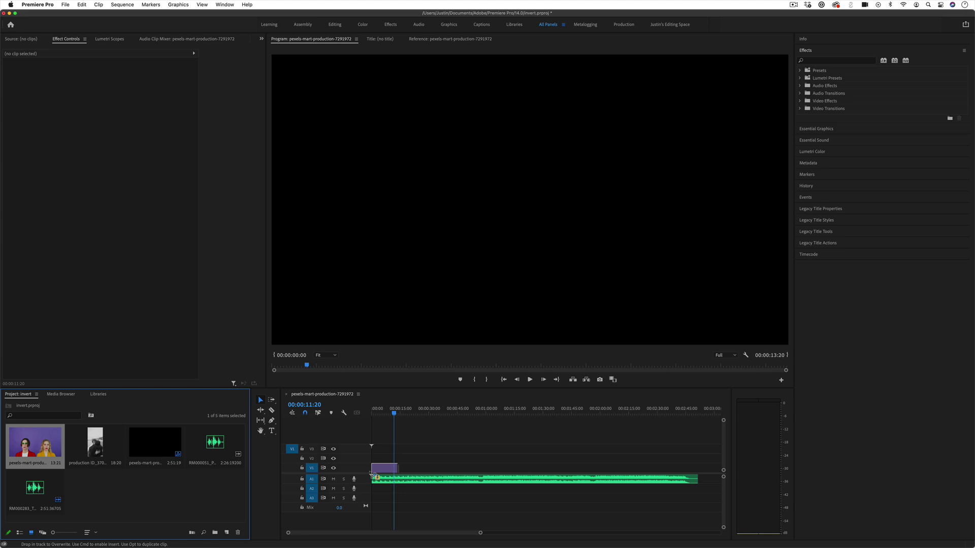
pyautogui.click(379, 413)
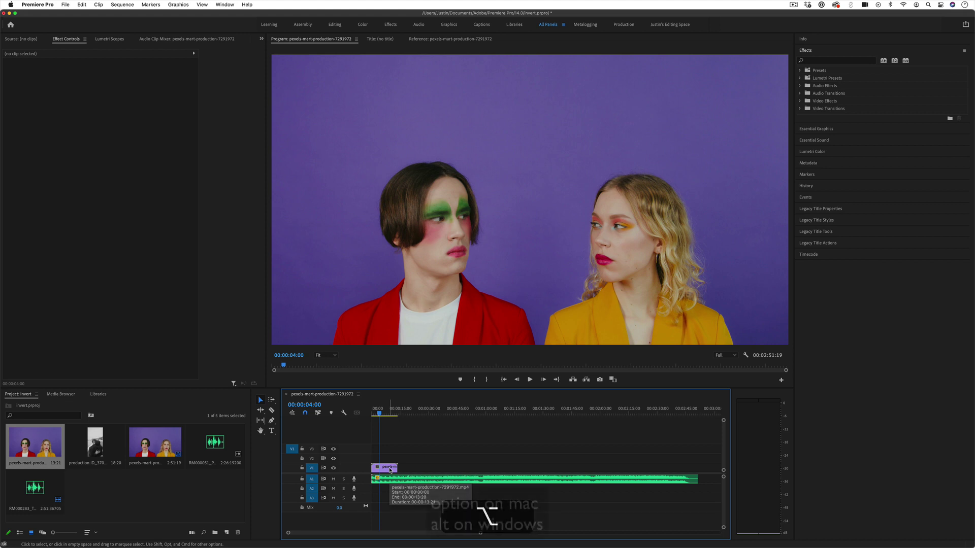
# Alt-drag the V1 clip to copy it onto V2, then select only the V2 copy
pyautogui.moveTo(390, 468); pyautogui.dragTo(388, 459)
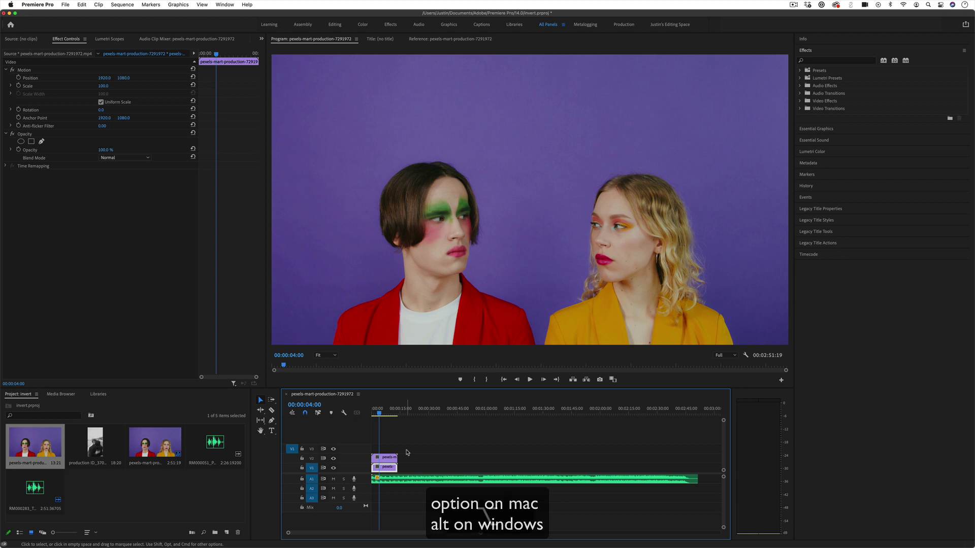
pyautogui.scroll(5, 419, 531)
pyautogui.scroll(2, 420, 533)
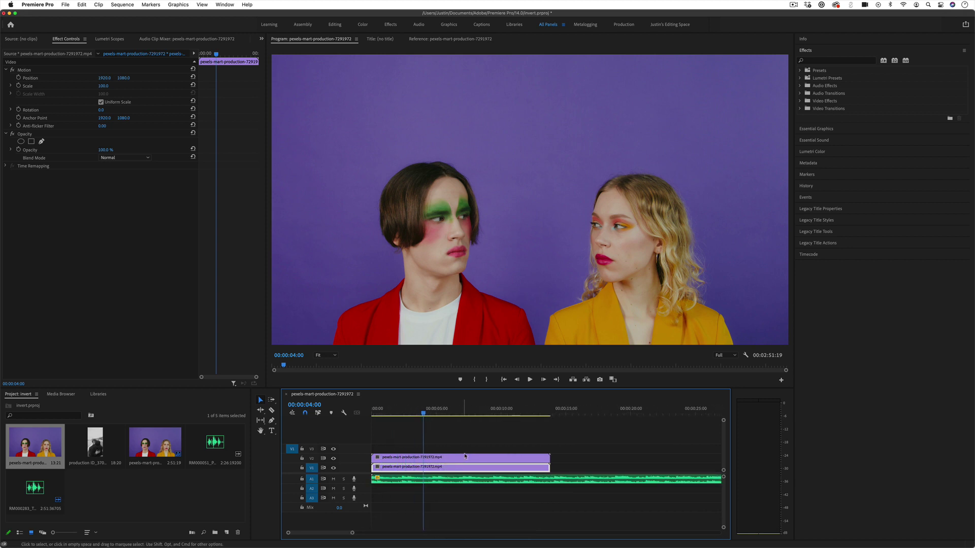
pyautogui.moveTo(472, 440); pyautogui.dragTo(448, 469)
pyautogui.click(454, 444)
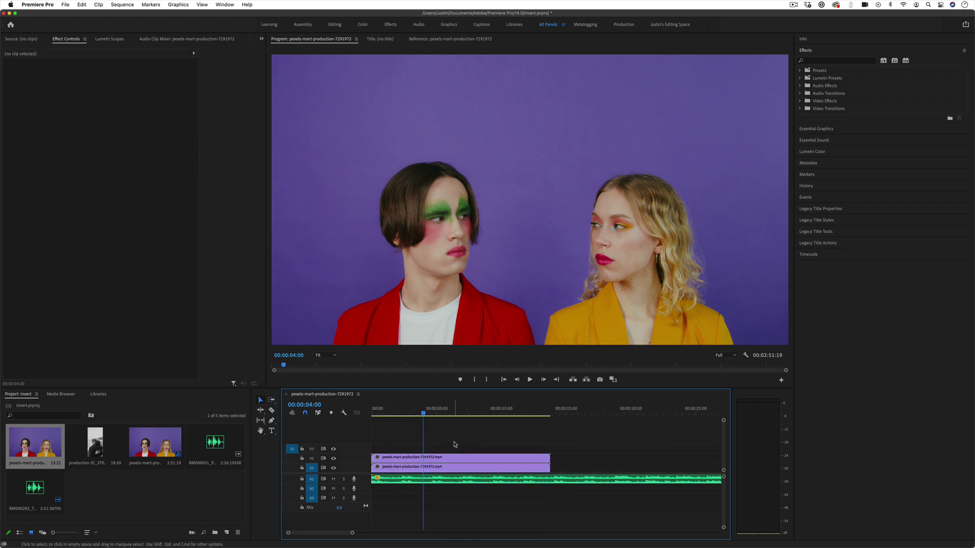
pyautogui.click(449, 459)
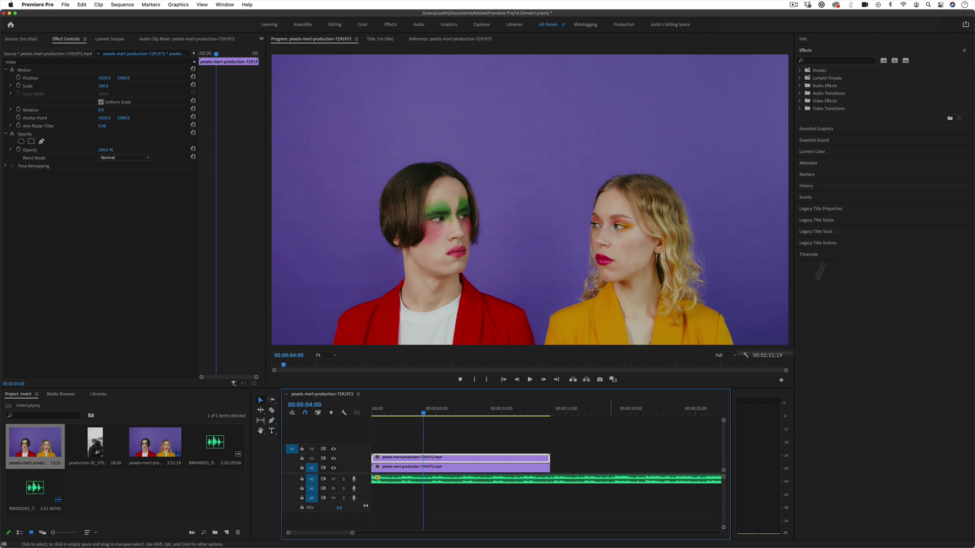
# Apply Horizontal Flip to the V2 copy and toggle V2 visibility to compare
pyautogui.click(820, 60)
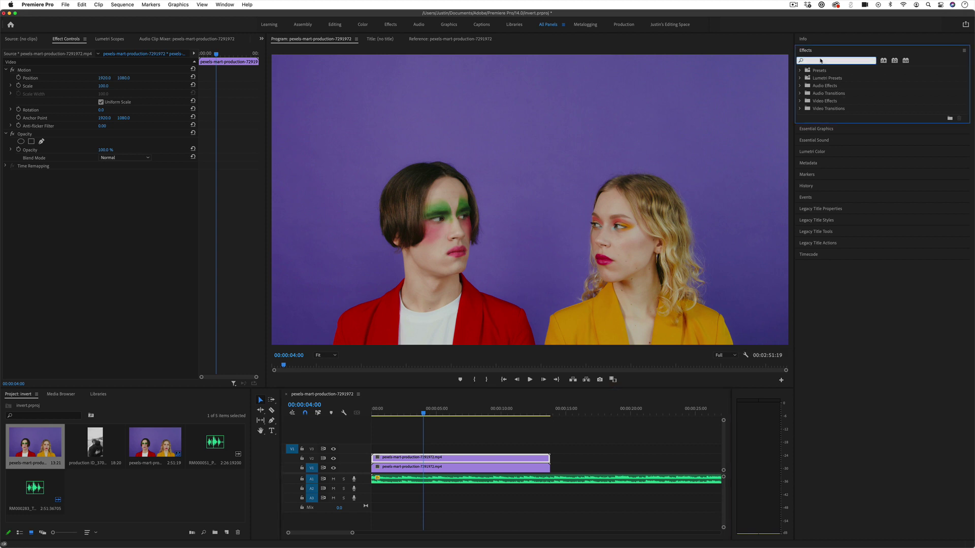
pyautogui.write('flip')
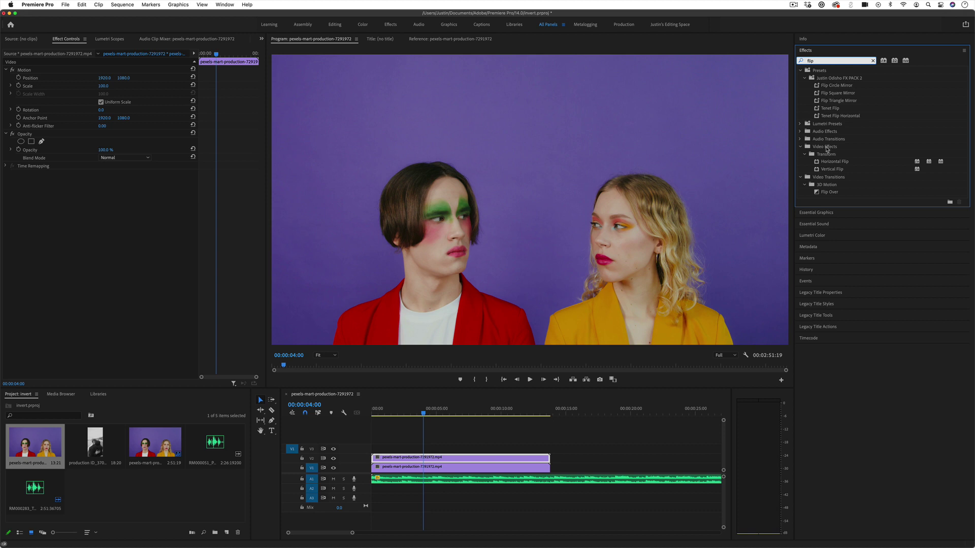
pyautogui.click(838, 172)
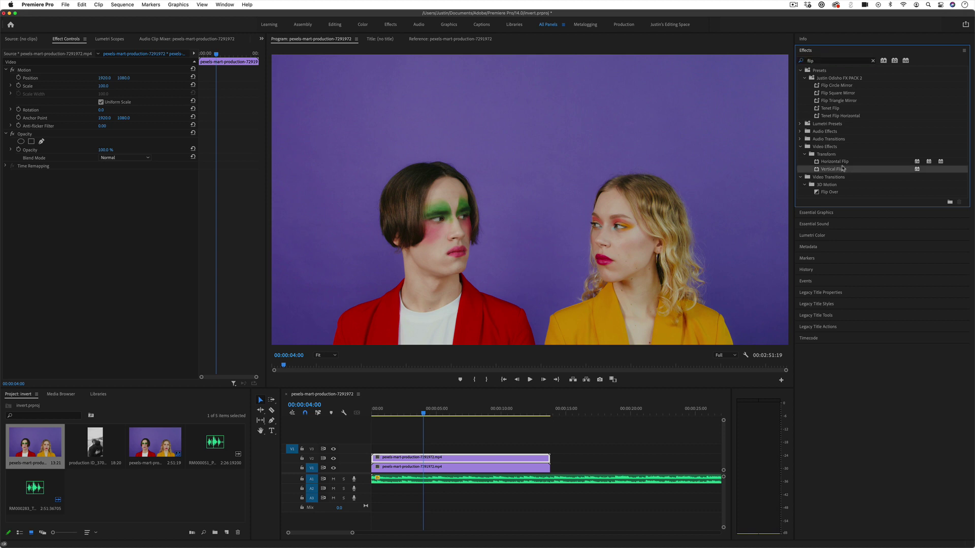
pyautogui.click(844, 163)
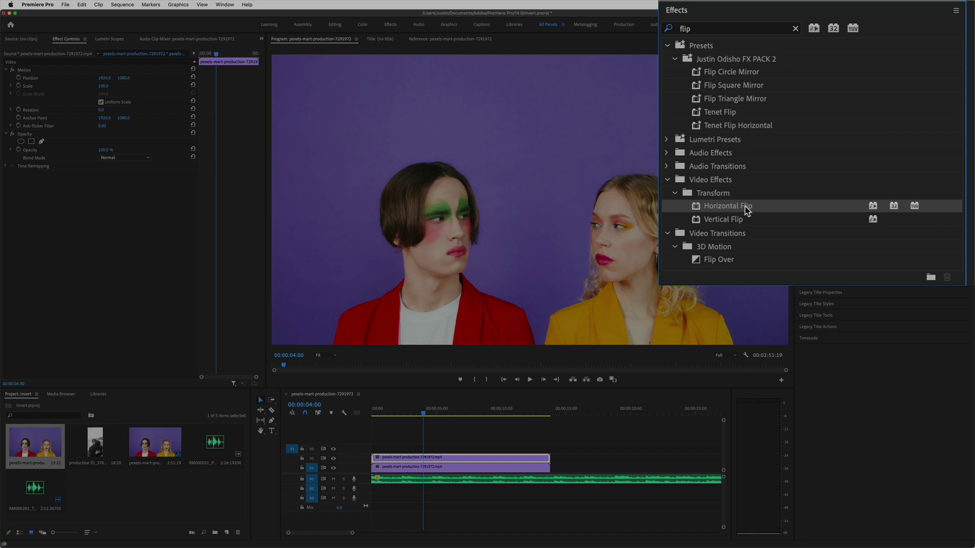
pyautogui.moveTo(749, 210); pyautogui.dragTo(455, 459)
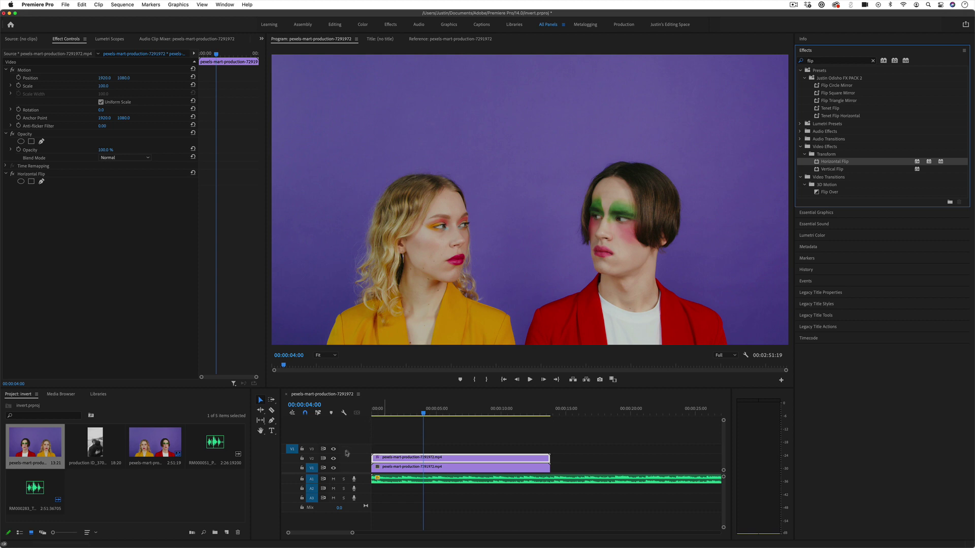
pyautogui.click(335, 460)
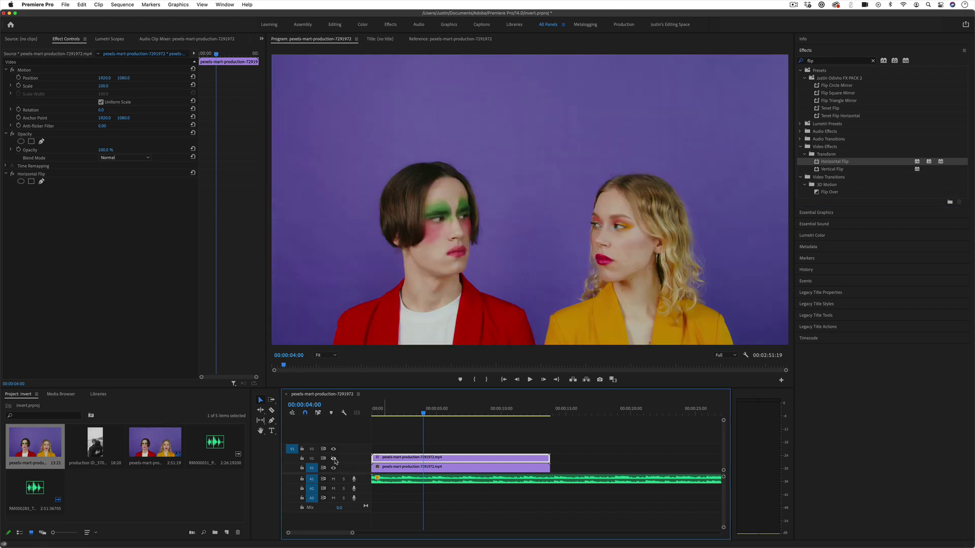
pyautogui.click(335, 461)
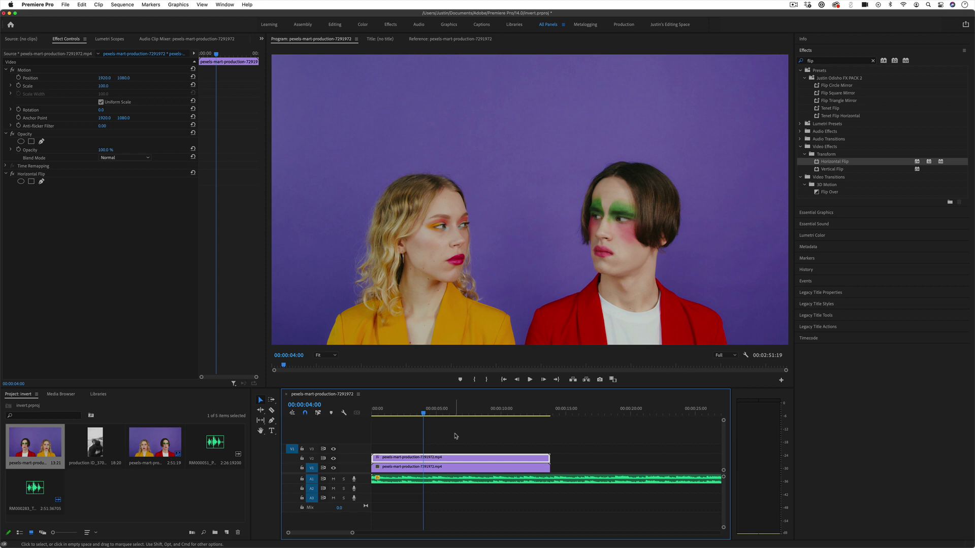
# Apply Strobe Light to the flipped V2 clip and scrub back to preview it
pyautogui.doubleClick(826, 61)
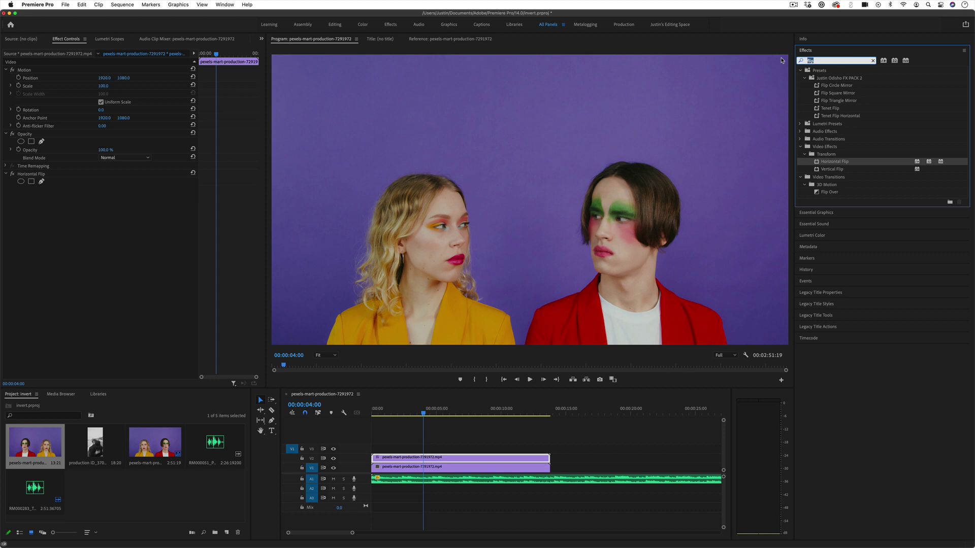
pyautogui.write('strobe')
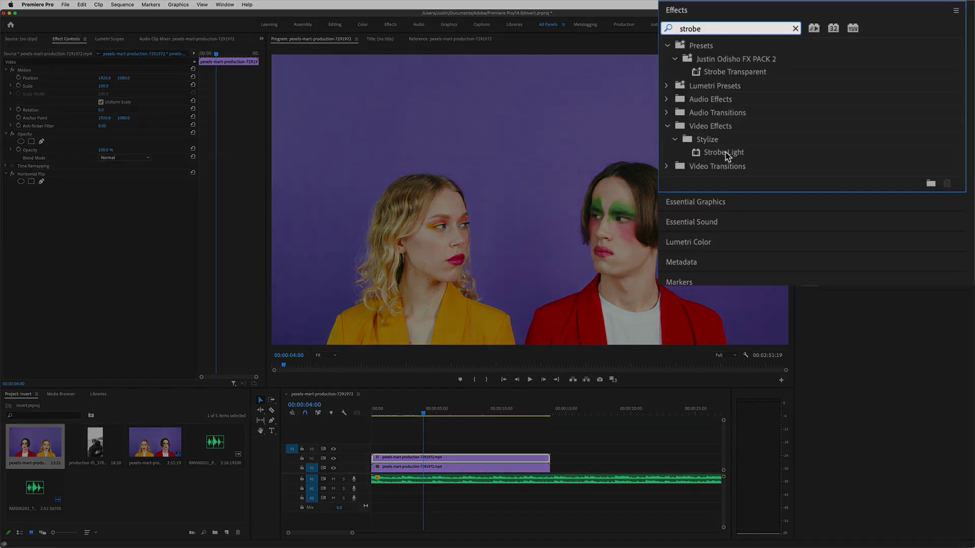
pyautogui.click(727, 153)
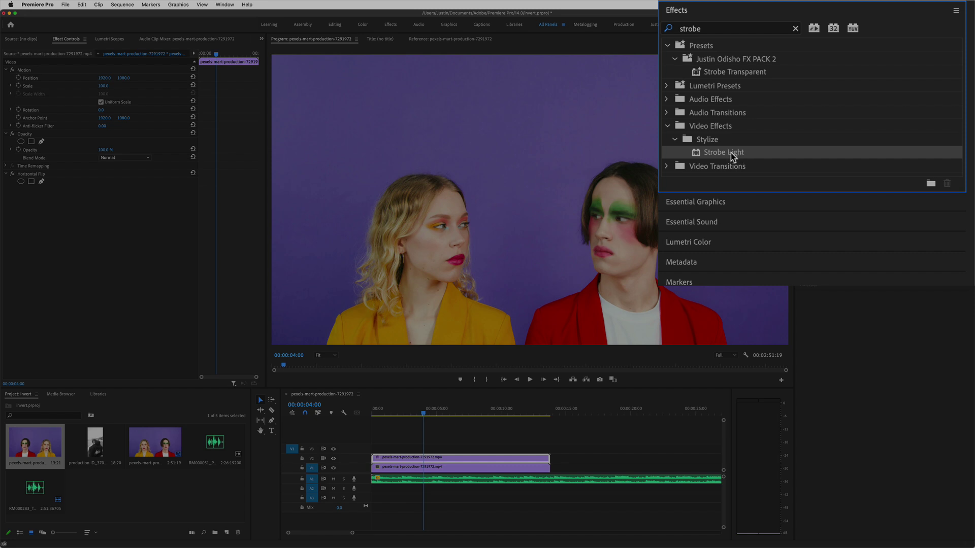
pyautogui.moveTo(723, 153); pyautogui.dragTo(424, 457)
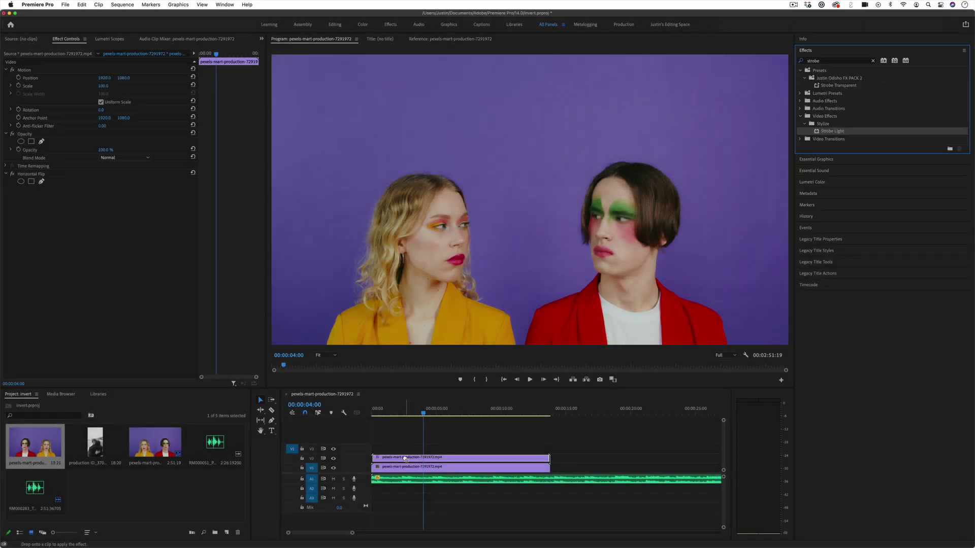
pyautogui.moveTo(405, 458); pyautogui.dragTo(404, 458)
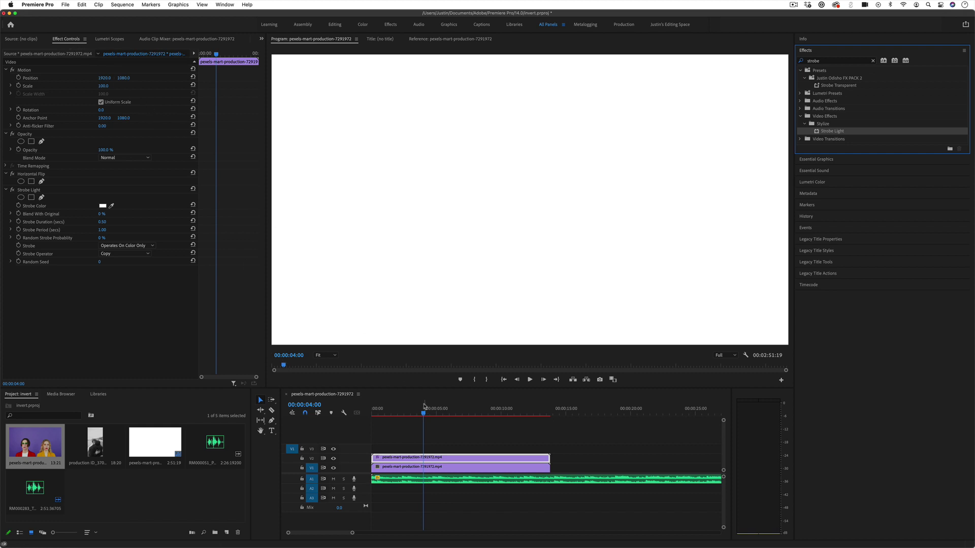
pyautogui.moveTo(424, 412); pyautogui.dragTo(419, 412)
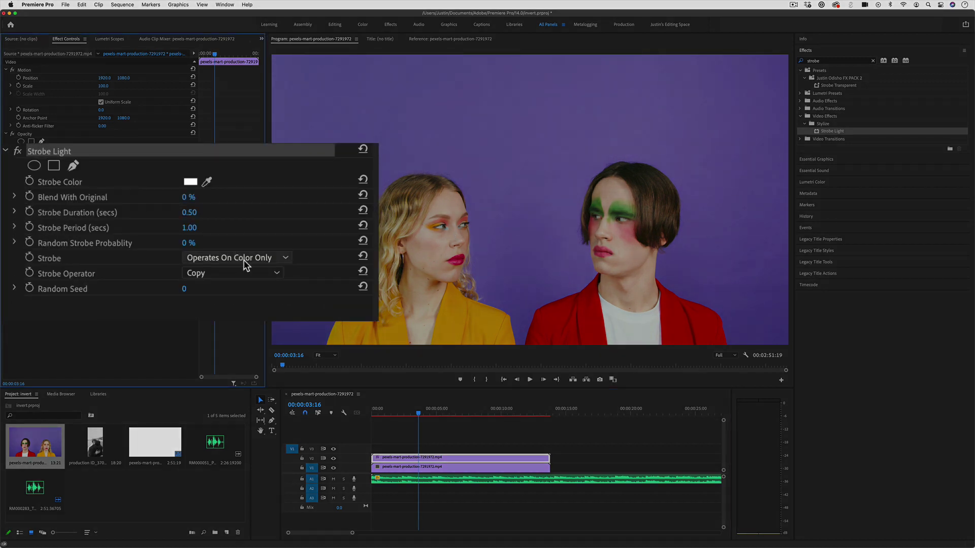
# Set the Strobe Light's Strobe option to Makes Layer Transparent
pyautogui.click(244, 259)
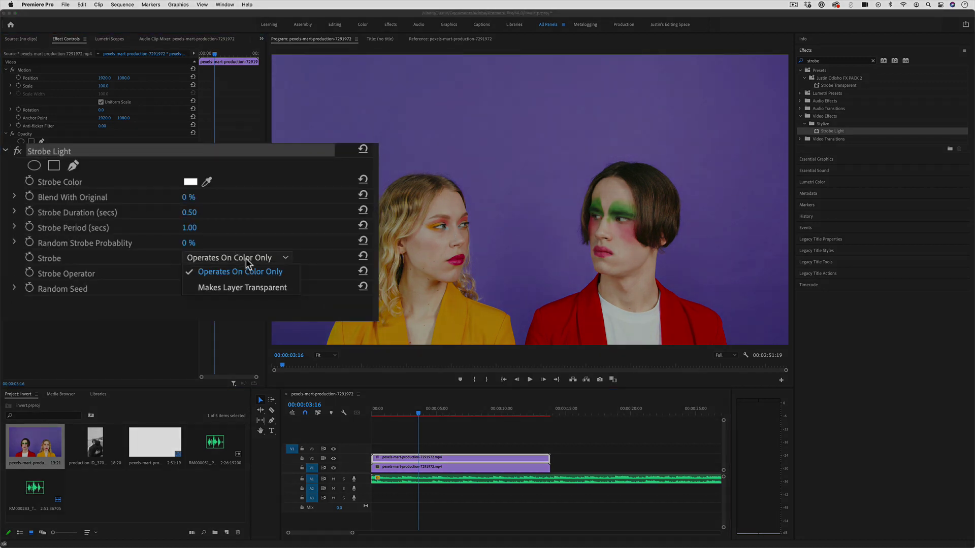
pyautogui.click(259, 290)
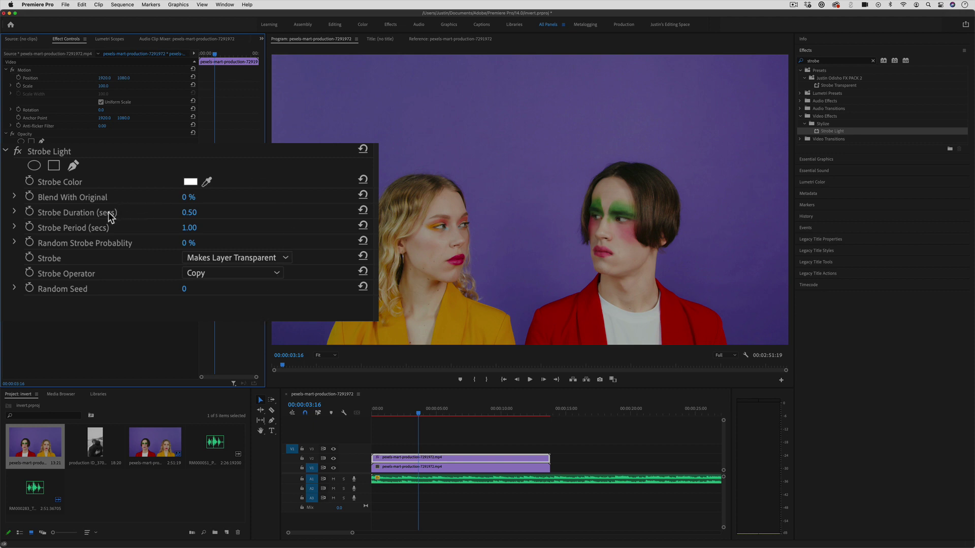
pyautogui.click(86, 212)
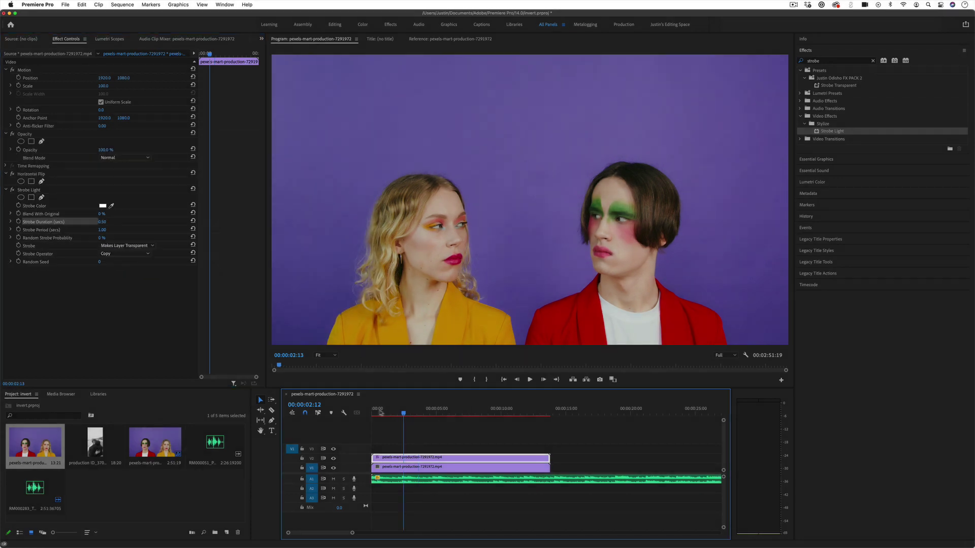
# Play the sequence from the start, stop near three seconds, and edit the 0.50 Strobe Duration
pyautogui.click(404, 403)
pyautogui.press('Home')
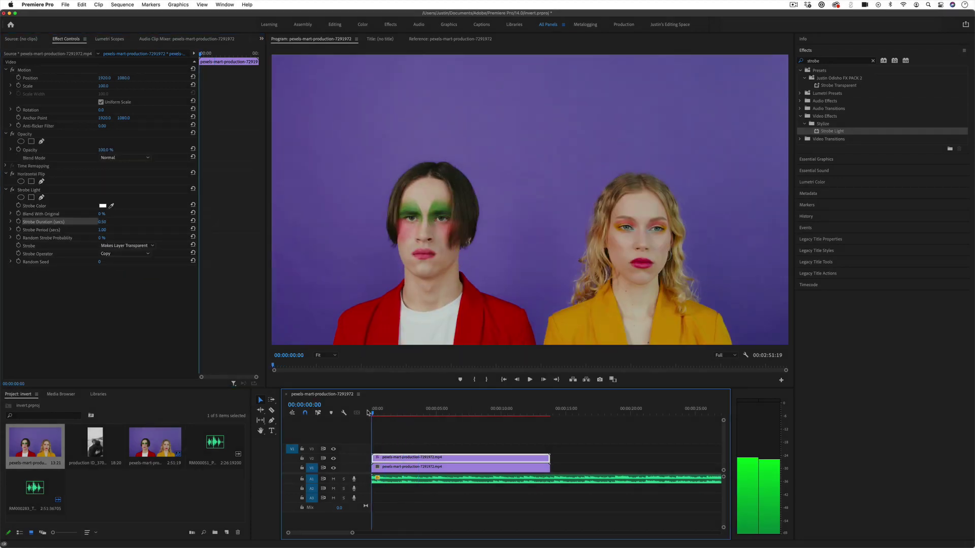
pyautogui.press('space')
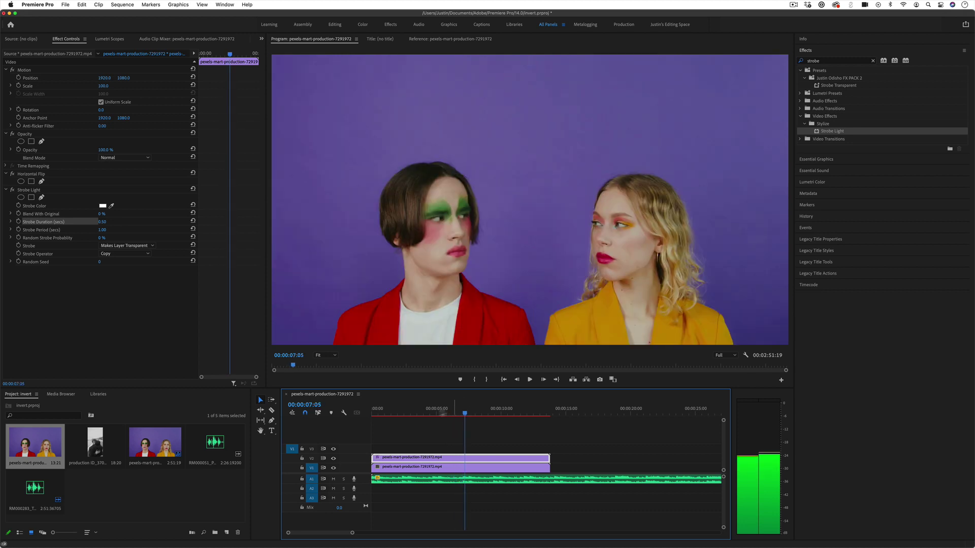
pyautogui.press('space')
pyautogui.click(412, 409)
pyautogui.click(102, 222)
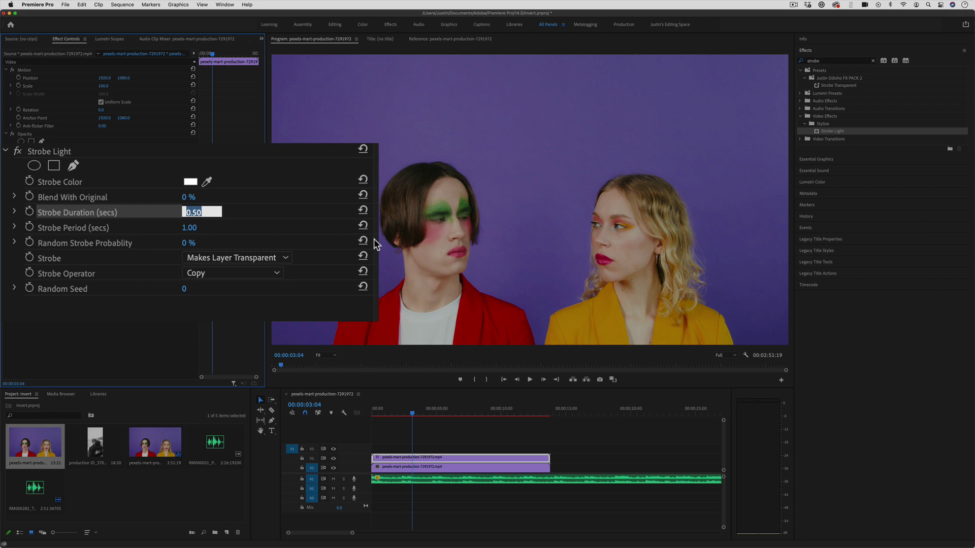
# Set Strobe Duration to 0.2 and Strobe Period to 0.4, then play the sequence
pyautogui.press('BackSpace')
pyautogui.write('2')
pyautogui.press('Return')
pyautogui.click(200, 227)
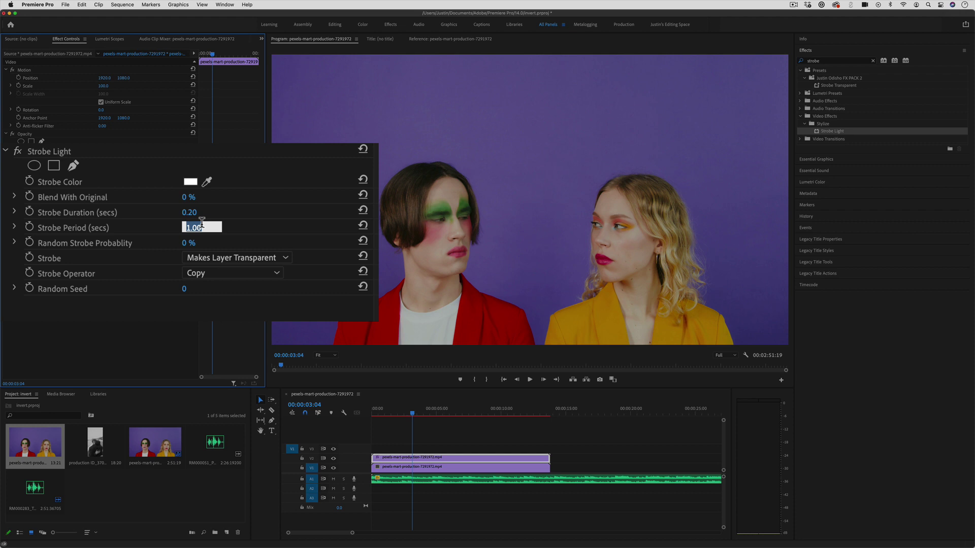
pyautogui.write('.4')
pyautogui.press('Return')
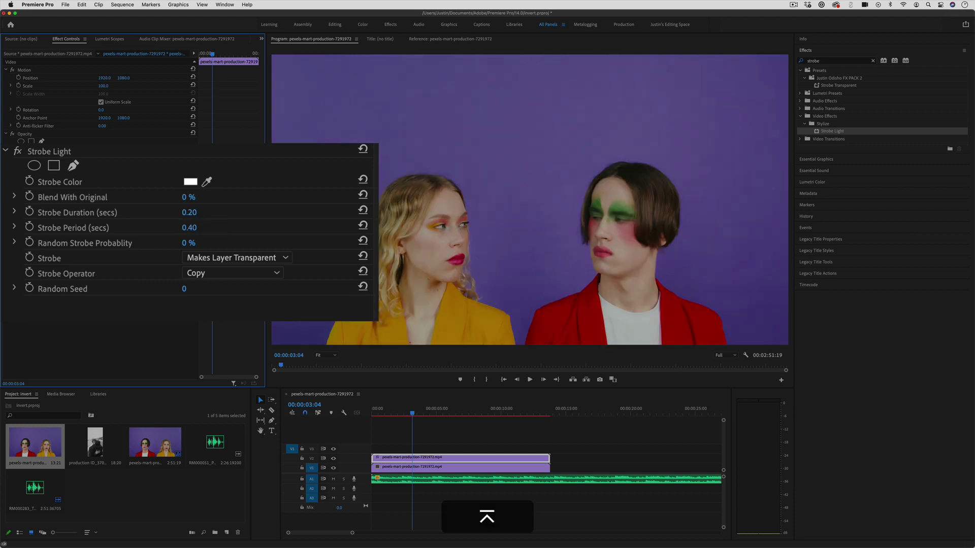
pyautogui.click(377, 413)
pyautogui.press('space')
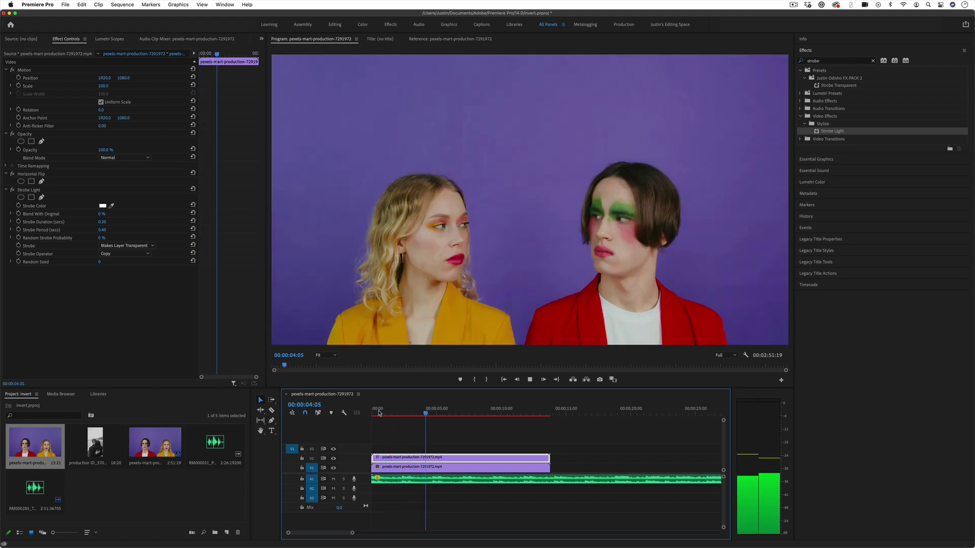
pyautogui.click(373, 412)
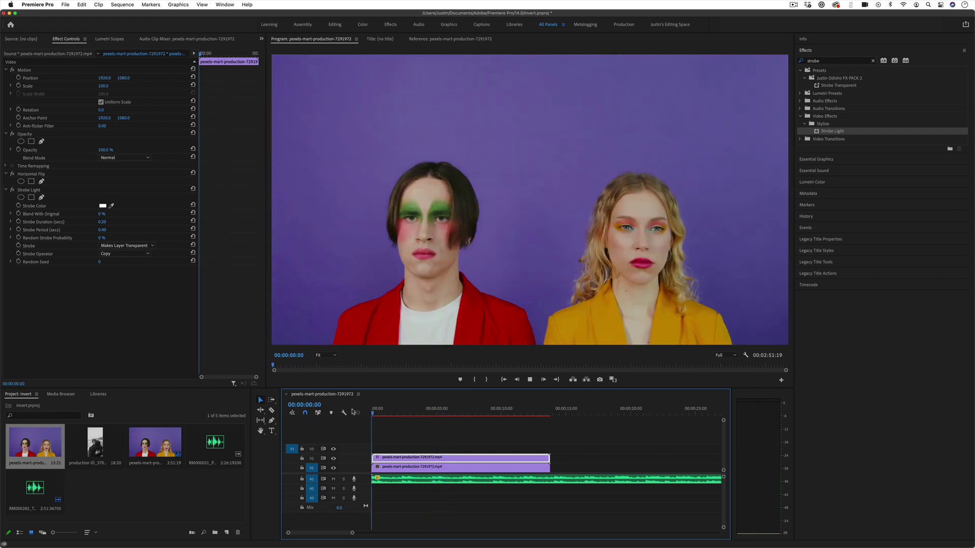
pyautogui.press('space')
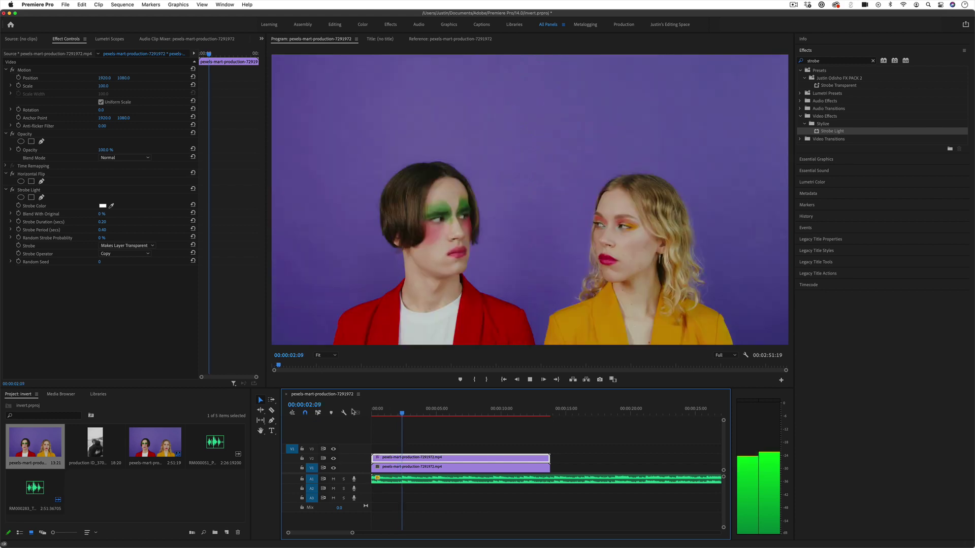
pyautogui.press('Home')
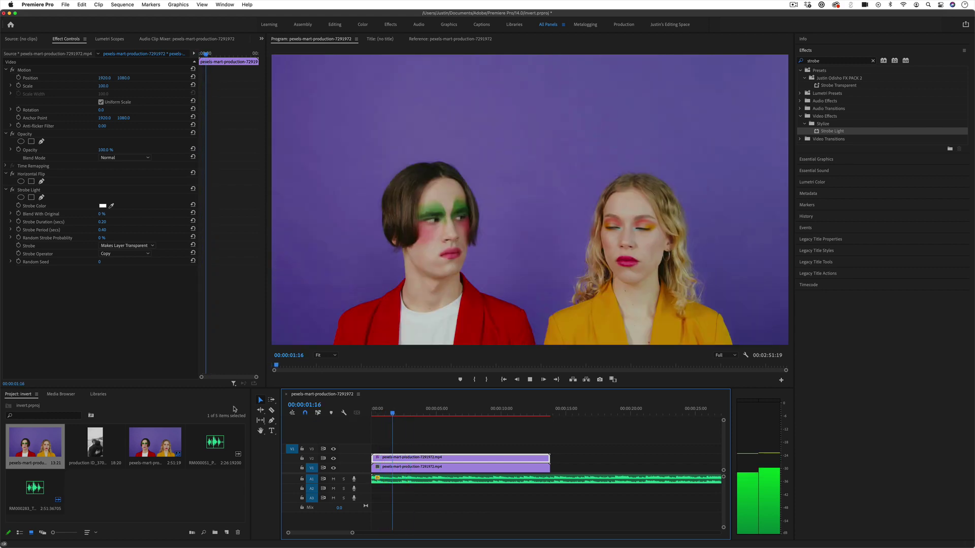